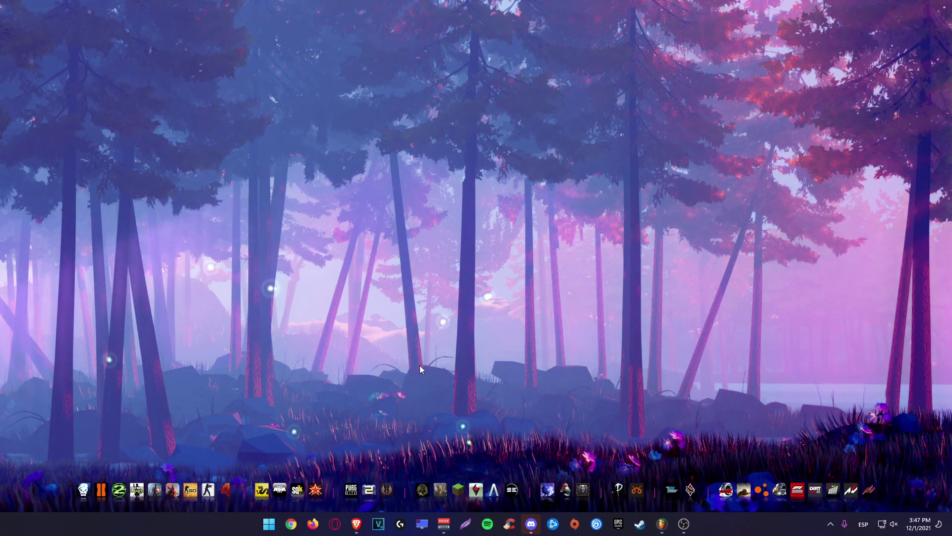
Step: Make sure Windows Sandbox is checked in Turn Windows features on or off and confirm with OK
key("super")
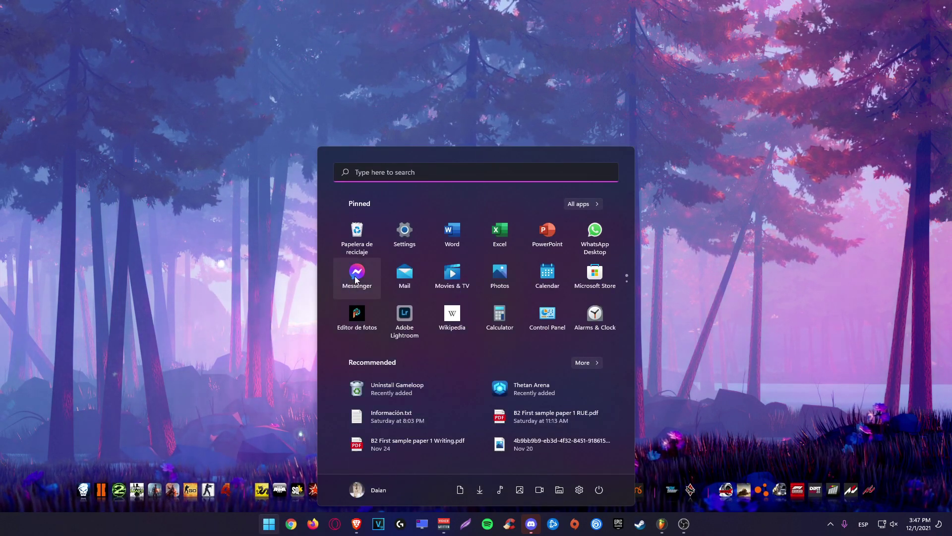
type("features")
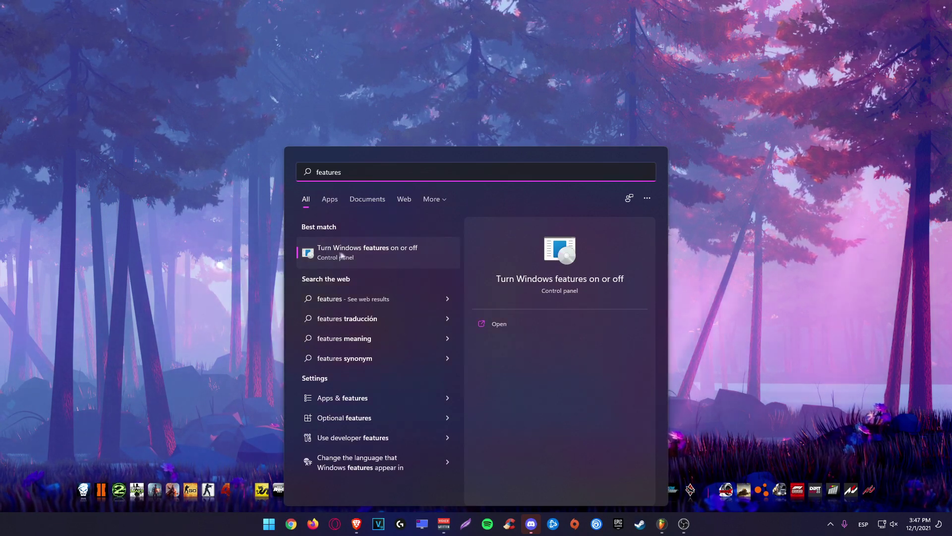
left_click(353, 253)
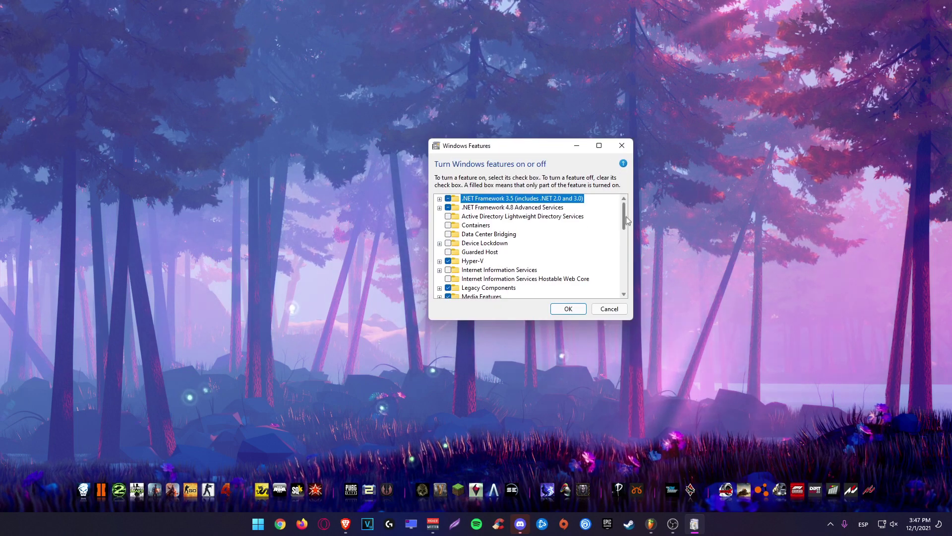
scroll(468, 228, "down", 2)
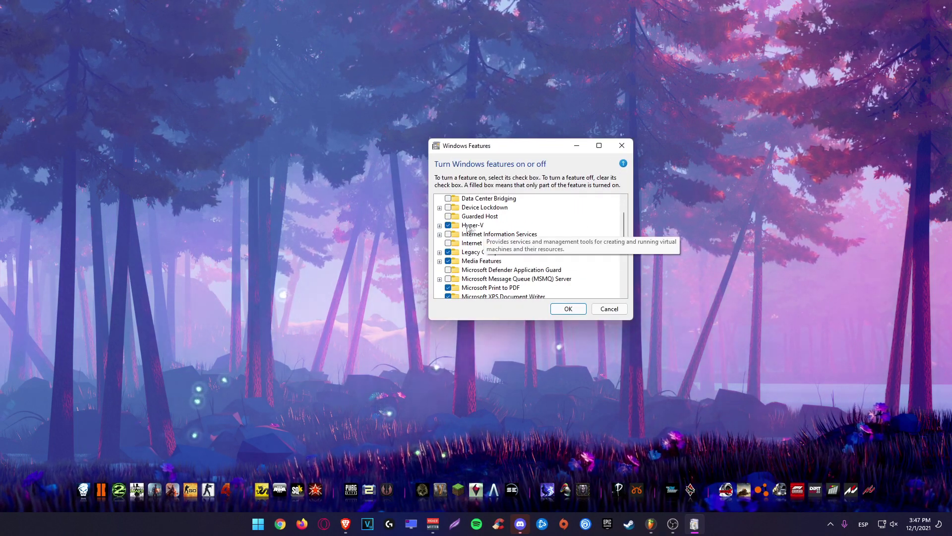
left_click_drag(624, 225, 621, 279)
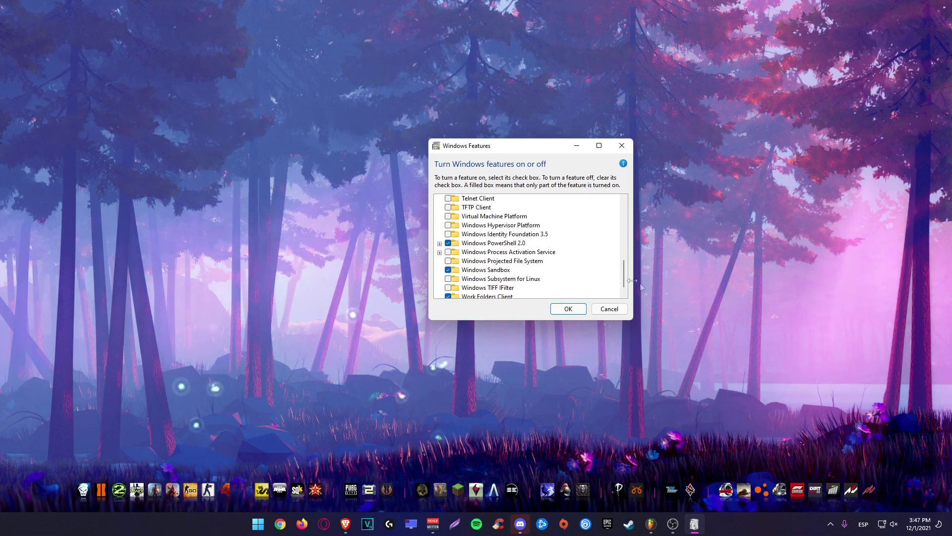
left_click(565, 309)
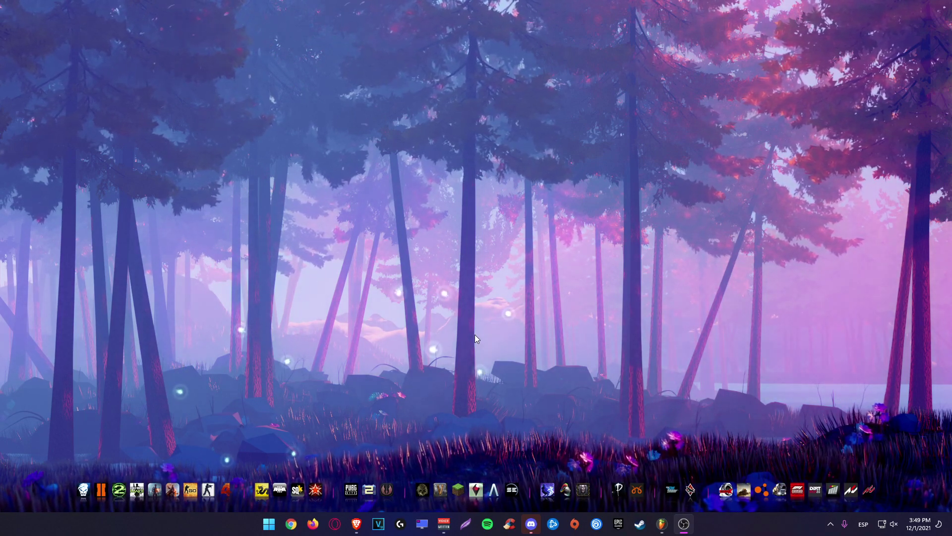
left_click(446, 325)
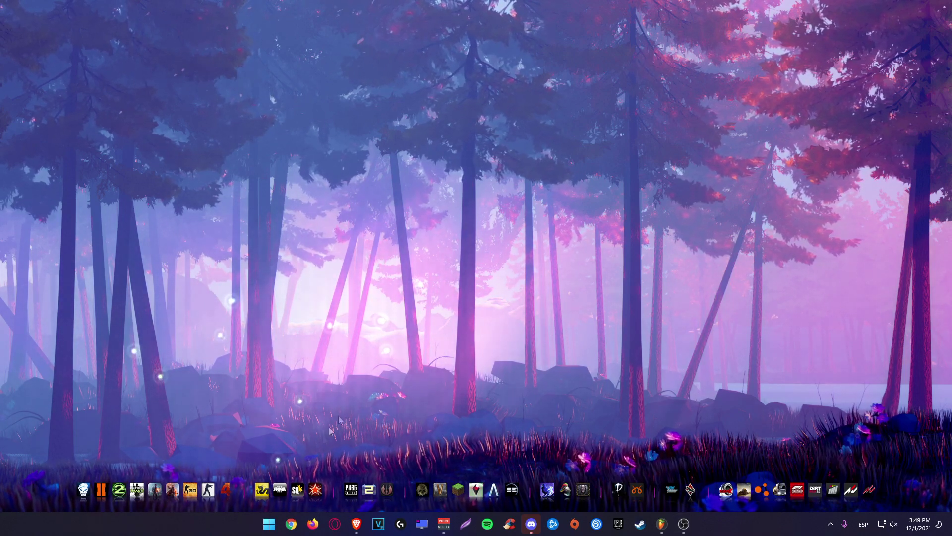
Step: Launch Windows Sandbox from a Start search for 'window'
key("super")
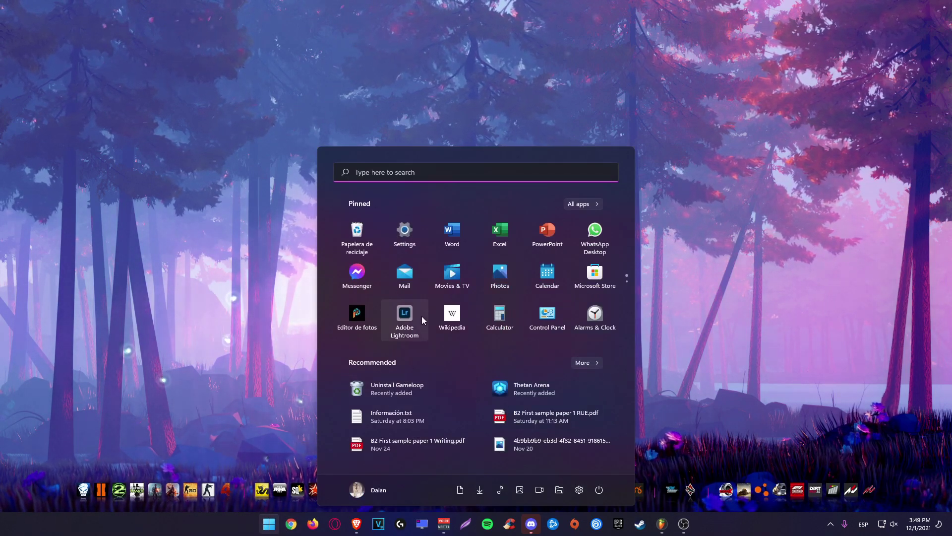
type("window")
left_click(387, 263)
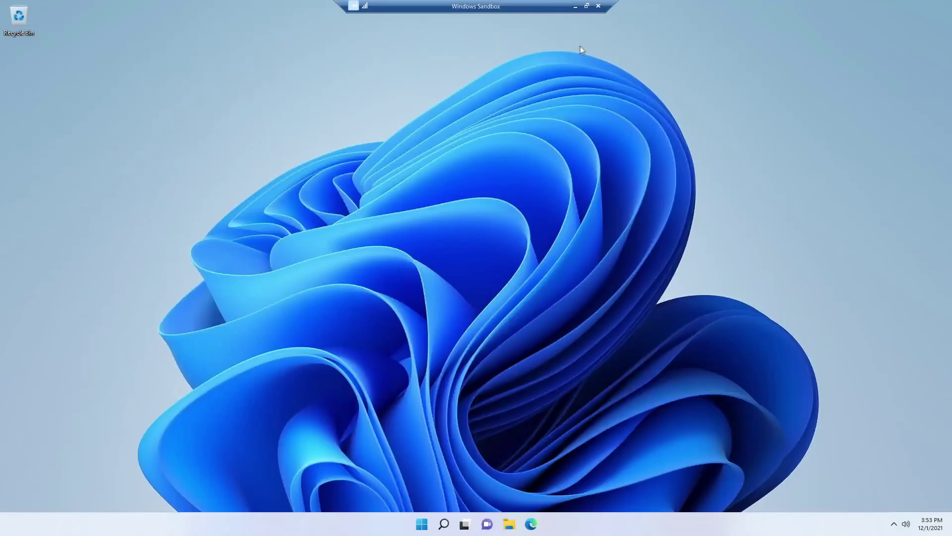
Step: In the sandbox's Edge, search 'thetan arena', open thetanarena.com and download the PC installer
left_click(530, 524)
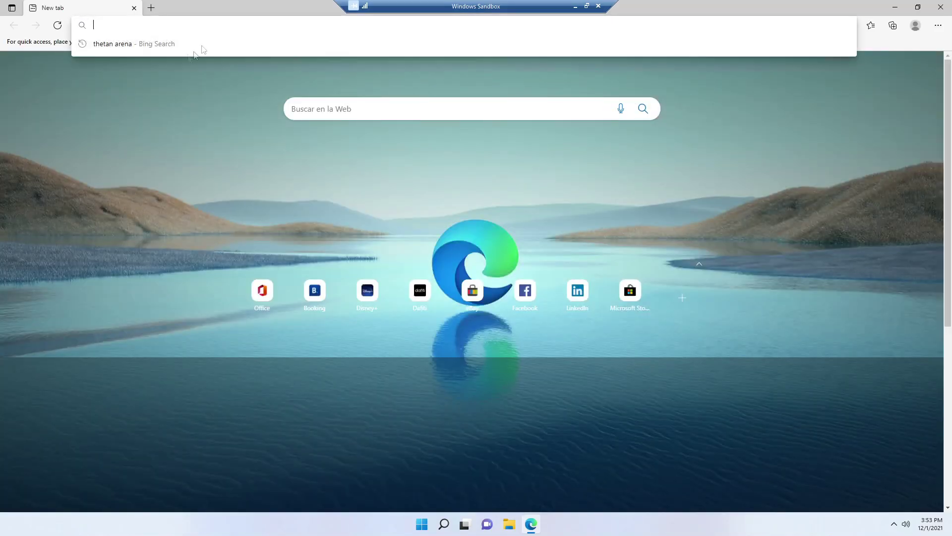
left_click(123, 45)
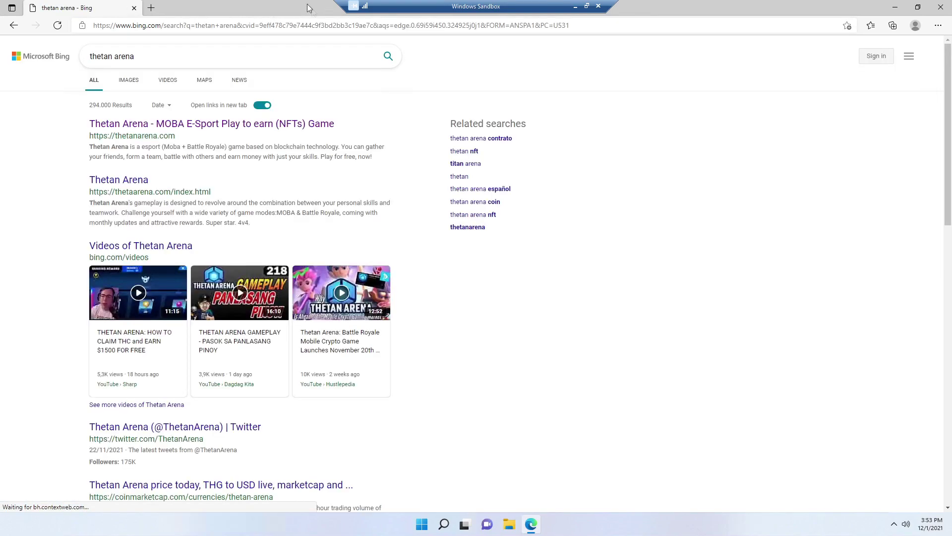
key("super+Right")
left_click(629, 128)
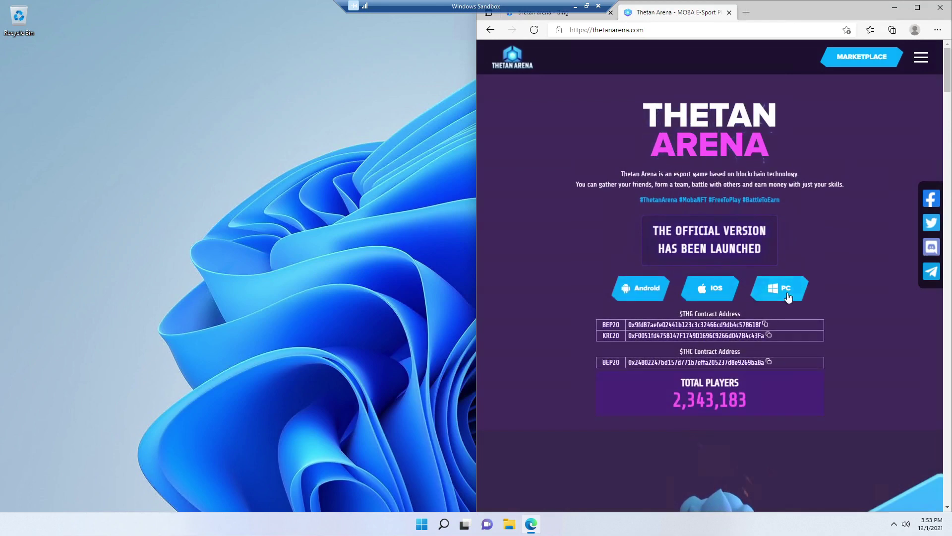
left_click(789, 297)
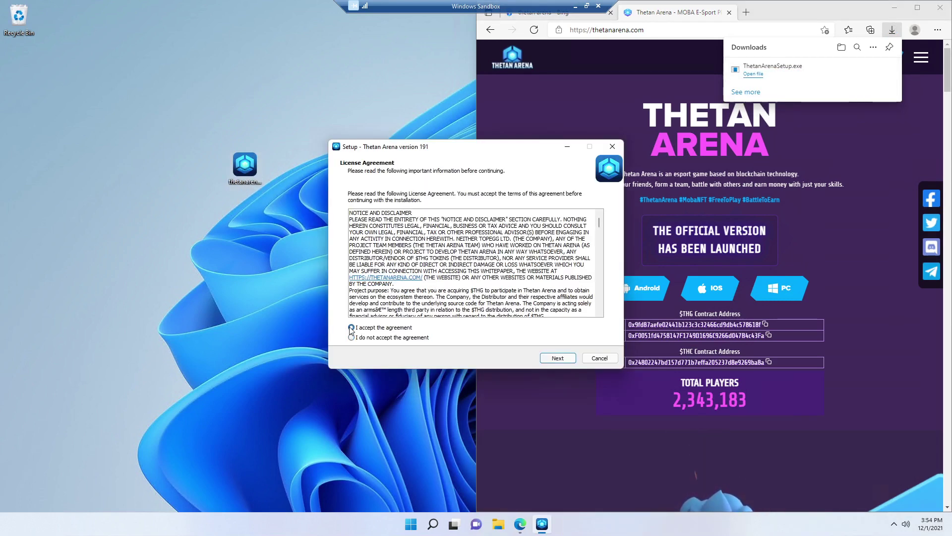
Step: Accept the license, step through the wizard, install Thetan Arena and finish with it launching
left_click(572, 360)
left_click(558, 360)
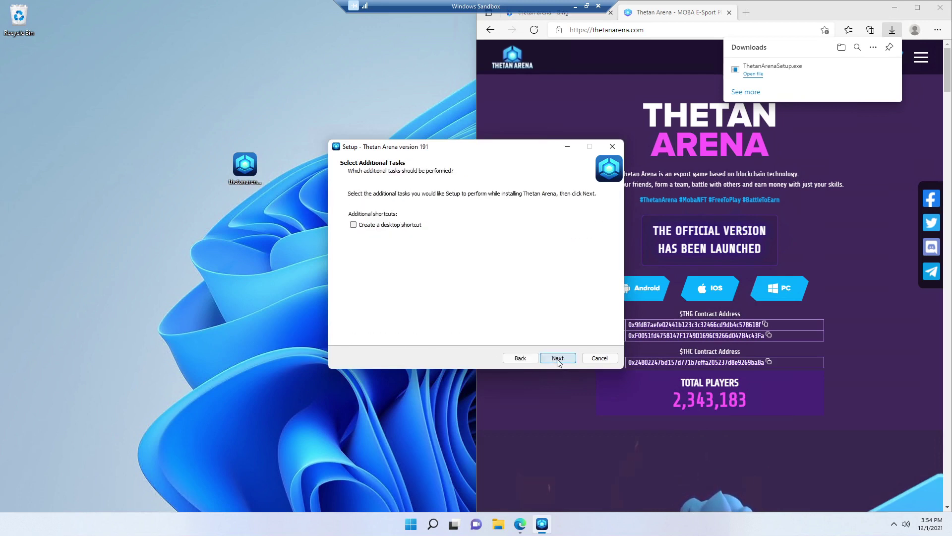
left_click(564, 359)
left_click(561, 358)
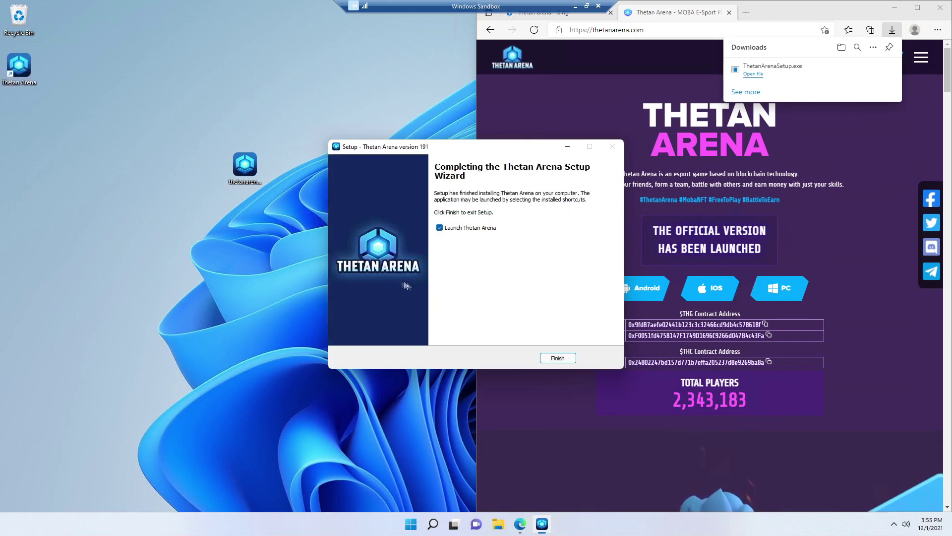
left_click(558, 357)
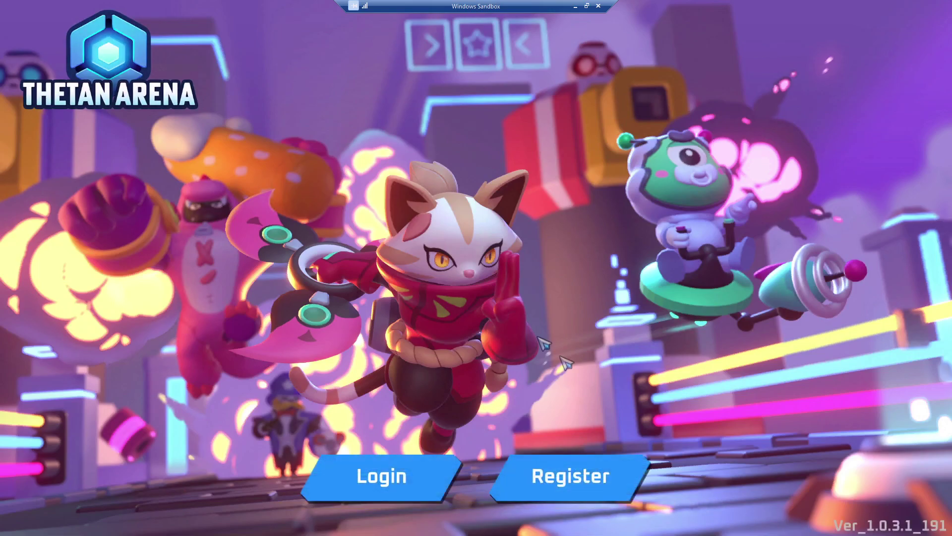
Step: Log in to Thetan Arena with the account e-mail and the pasted verification code
left_click(391, 482)
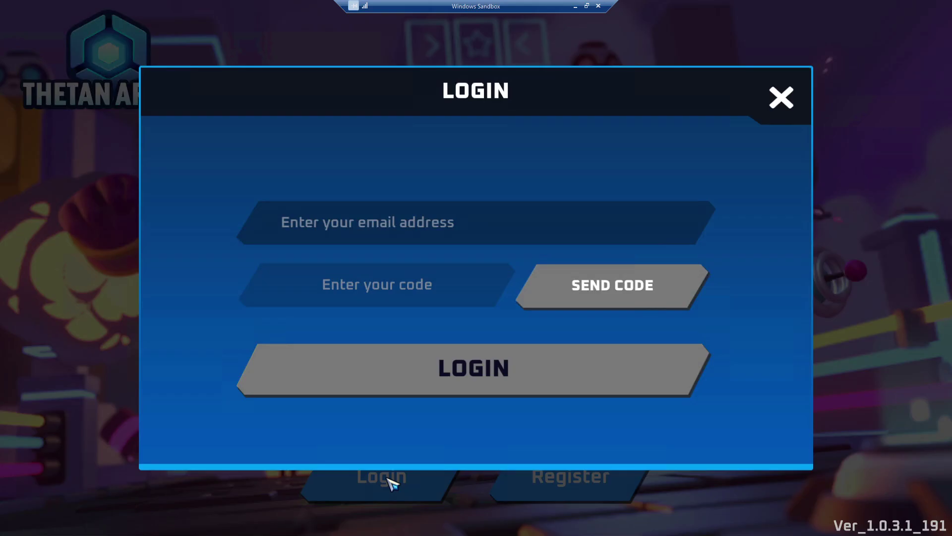
left_click(410, 231)
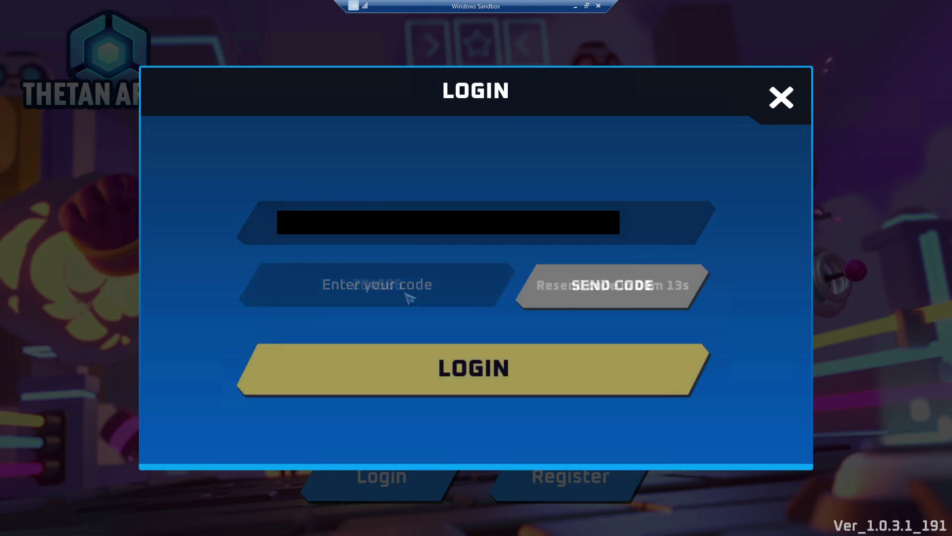
left_click(408, 298)
key("ctrl+v")
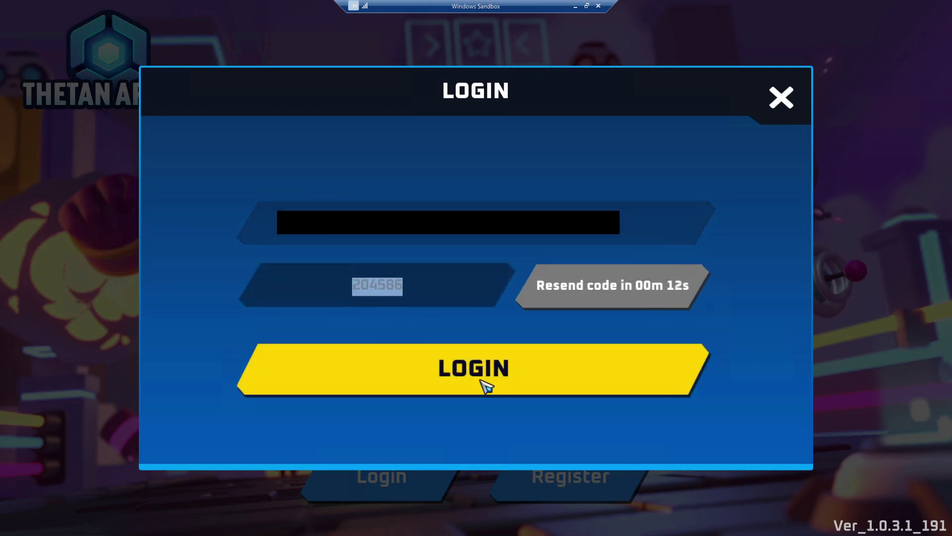
left_click(484, 385)
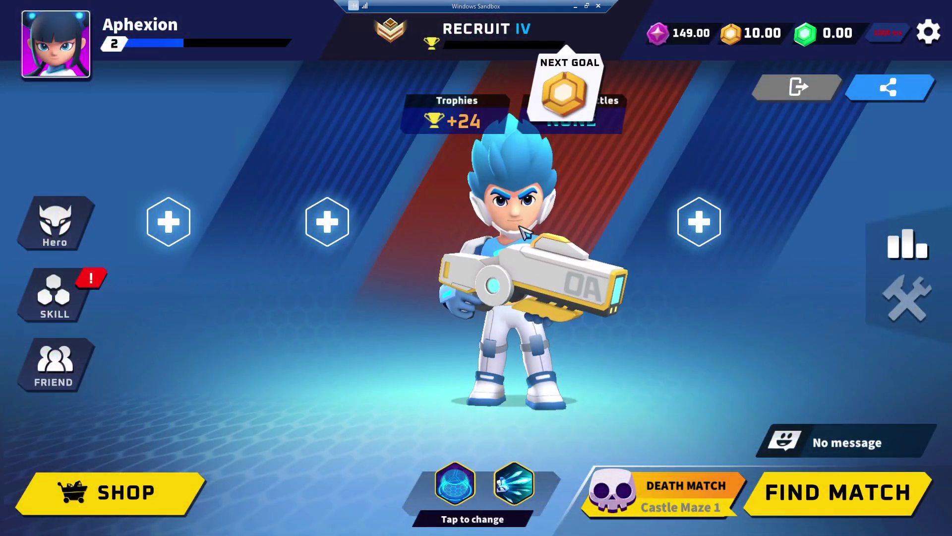
Step: Check in the game settings that WOLFFUN ID shows CONNECTED, then close the settings
left_click(927, 43)
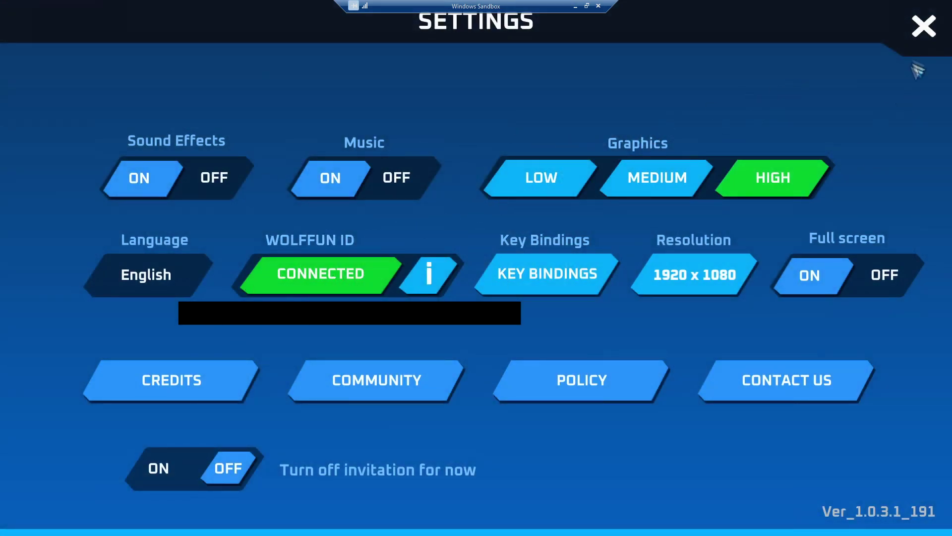
left_click(917, 34)
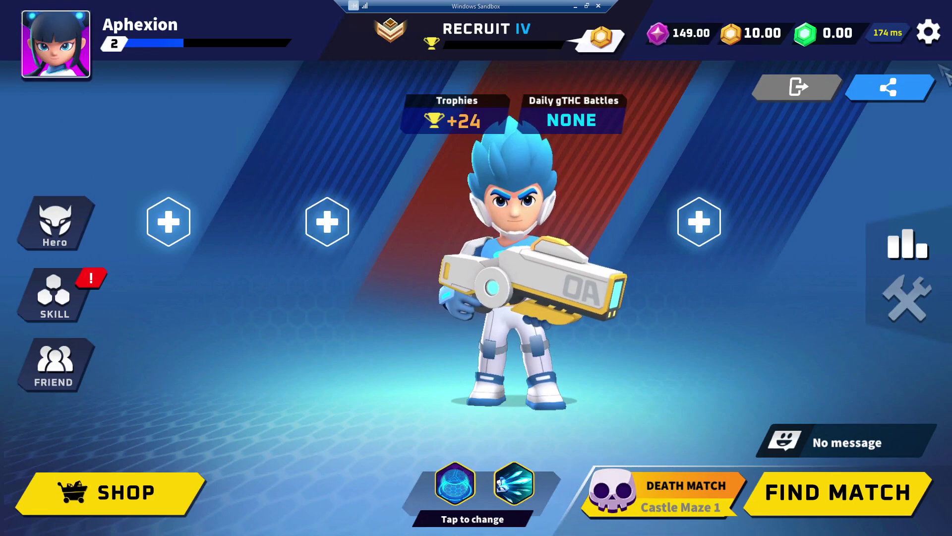
left_click(928, 34)
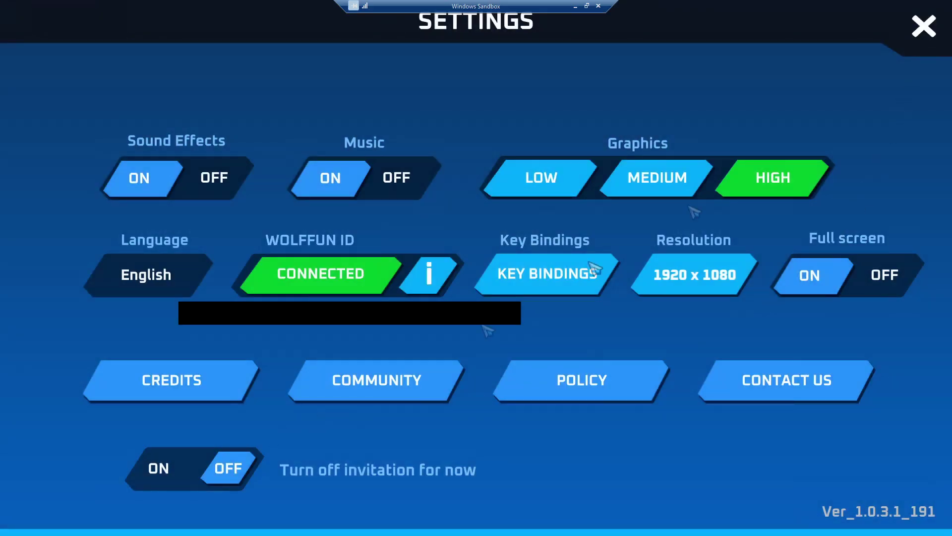
left_click(922, 26)
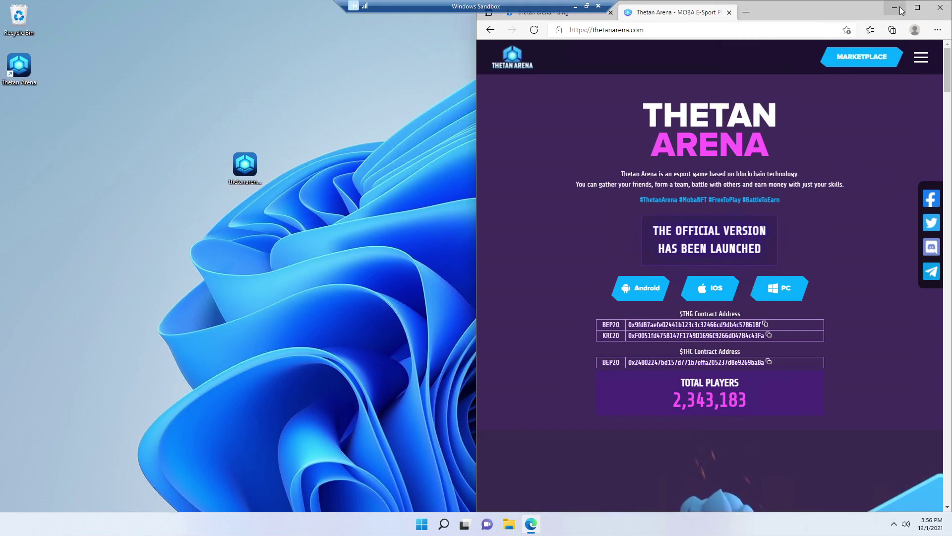
Step: Close Edge and open %appdata% from the search to reach AppData\Roaming in File Explorer
left_click(940, 8)
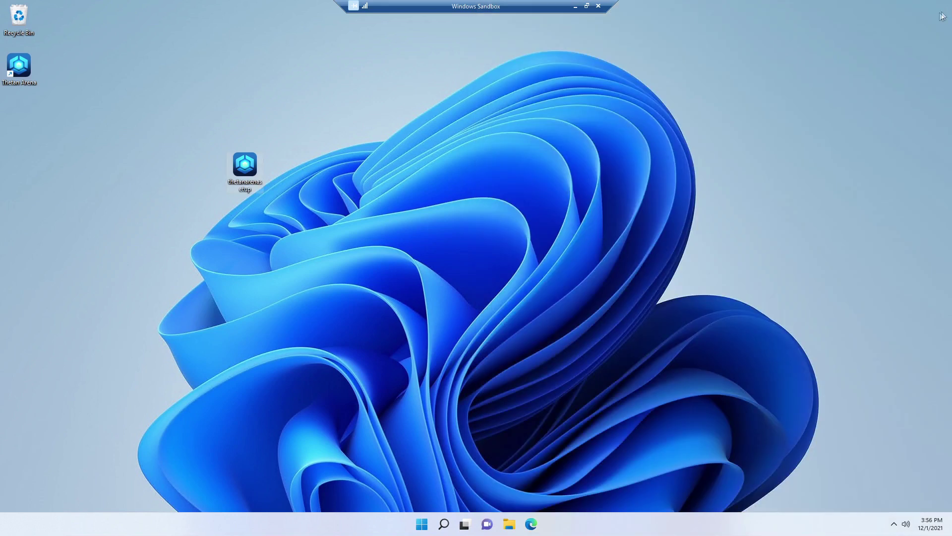
left_click_drag(245, 167, 395, 166)
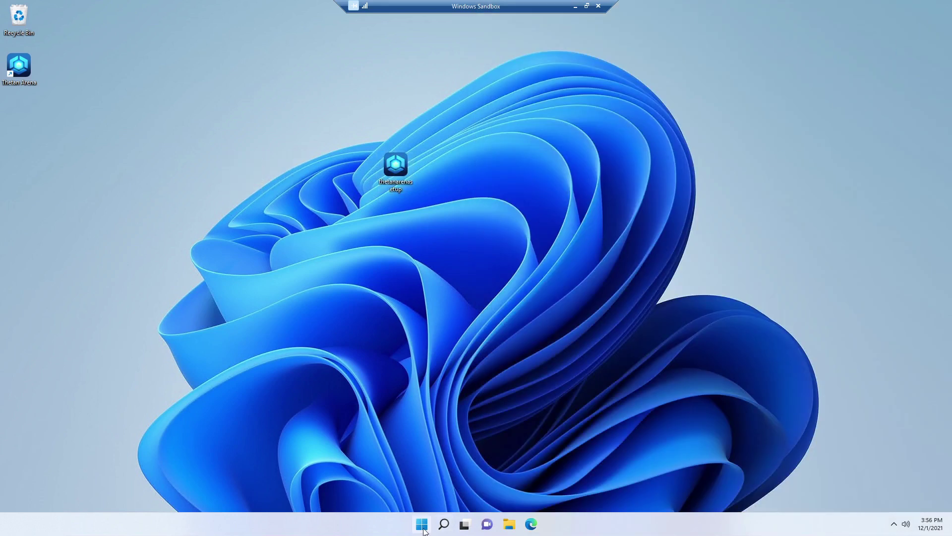
left_click(423, 527)
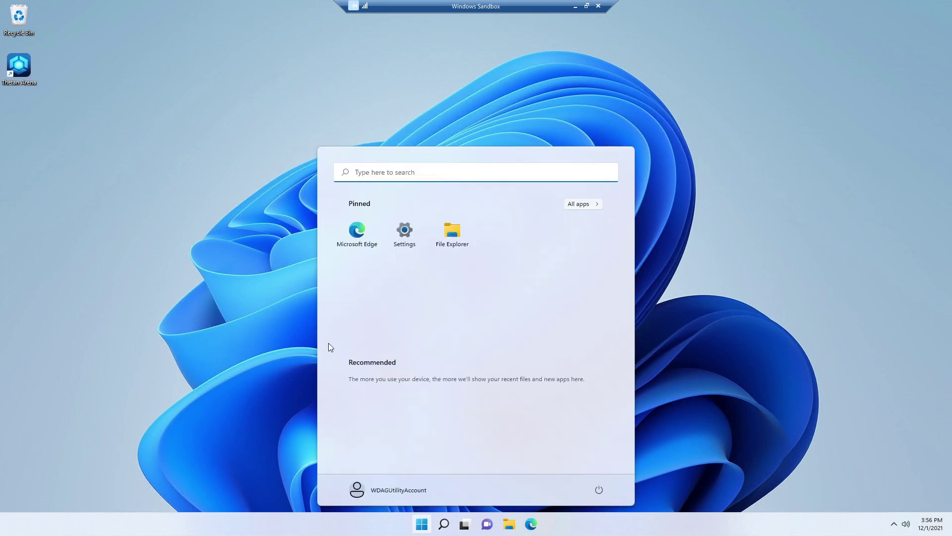
type("%")
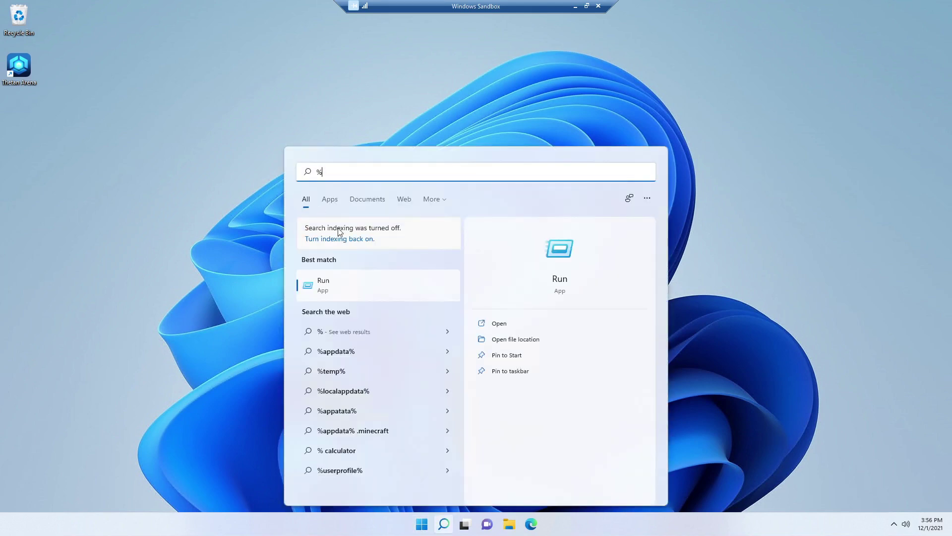
type("appdata%")
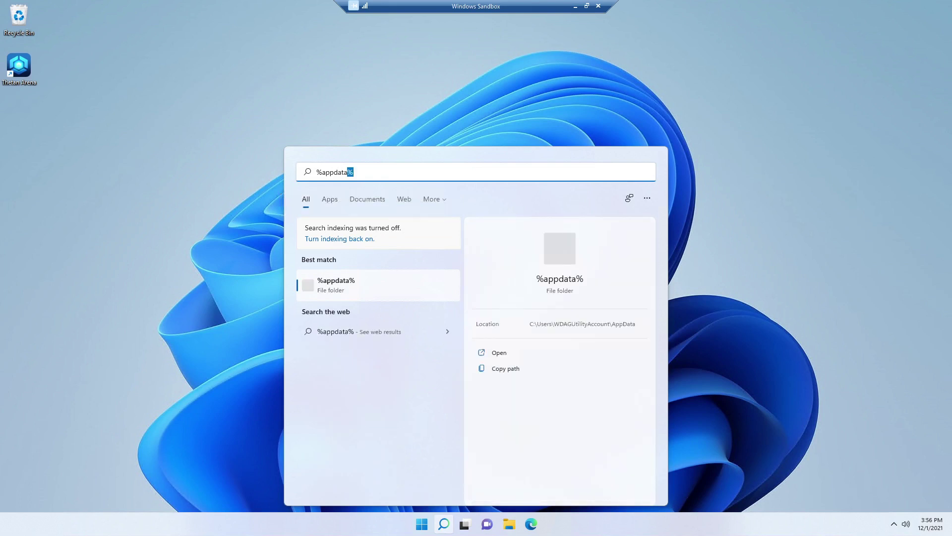
key("Return")
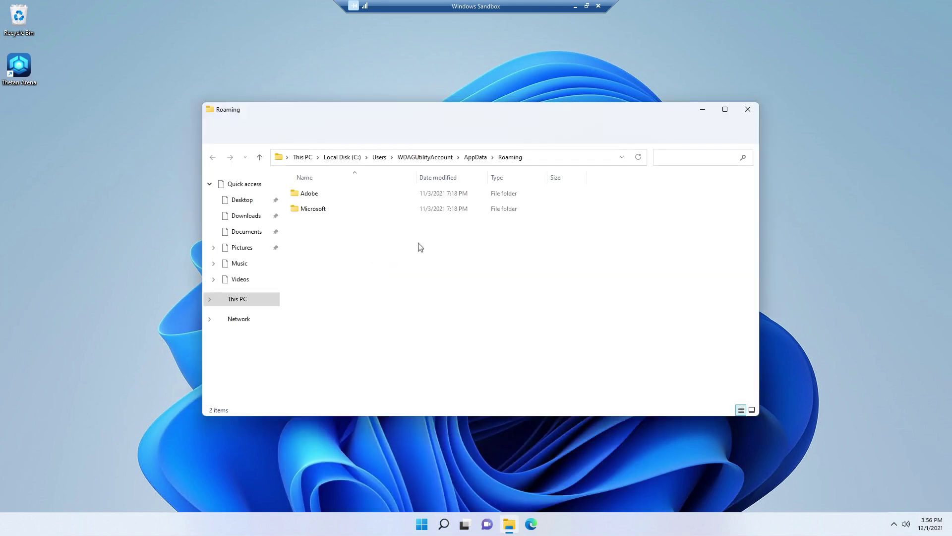
Step: Go up to AppData\LocalLow, copy the Wolffun folder, and minimize File Explorer
left_click(474, 158)
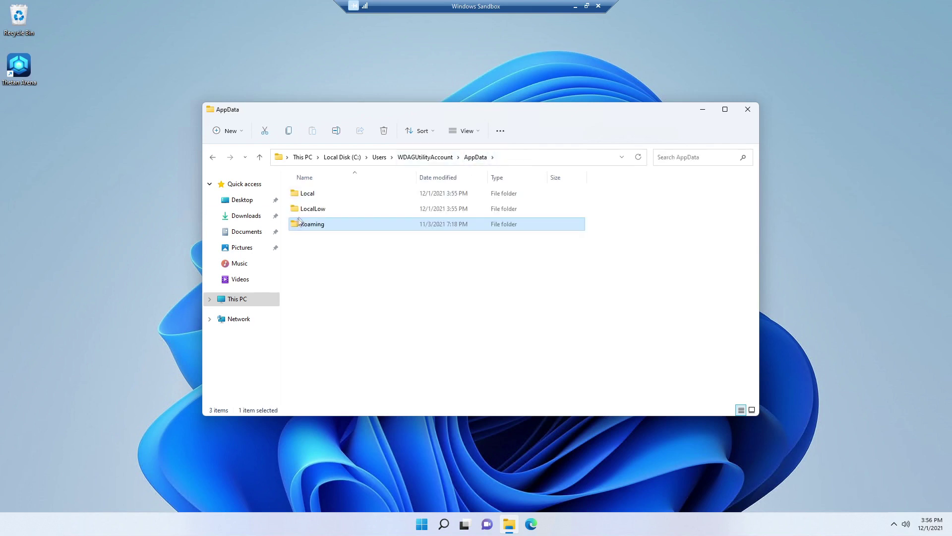
double_click(321, 212)
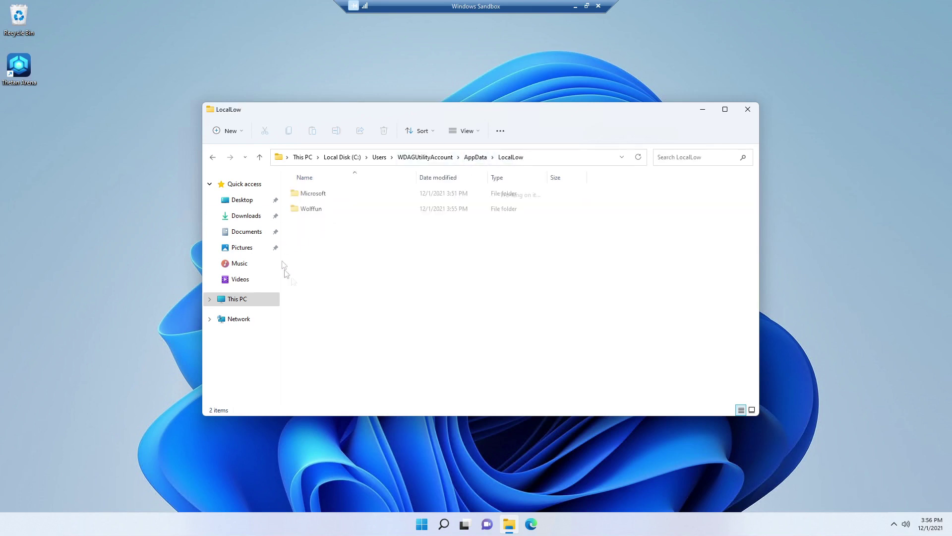
left_click(320, 213)
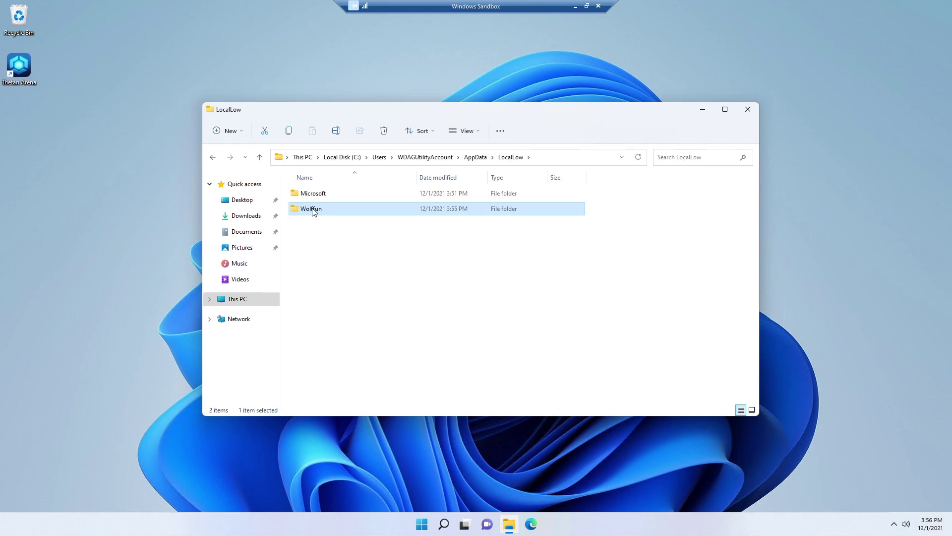
right_click(308, 214)
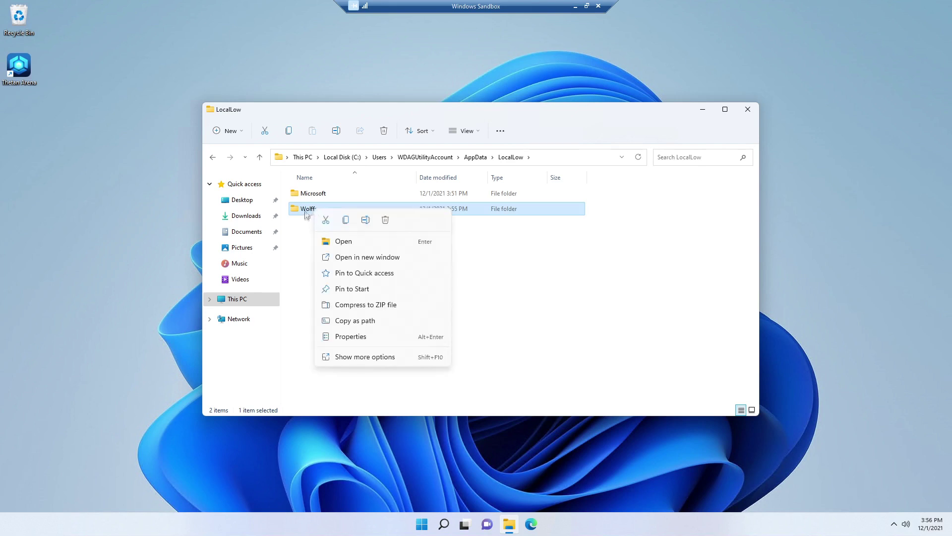
left_click(346, 220)
right_click(308, 214)
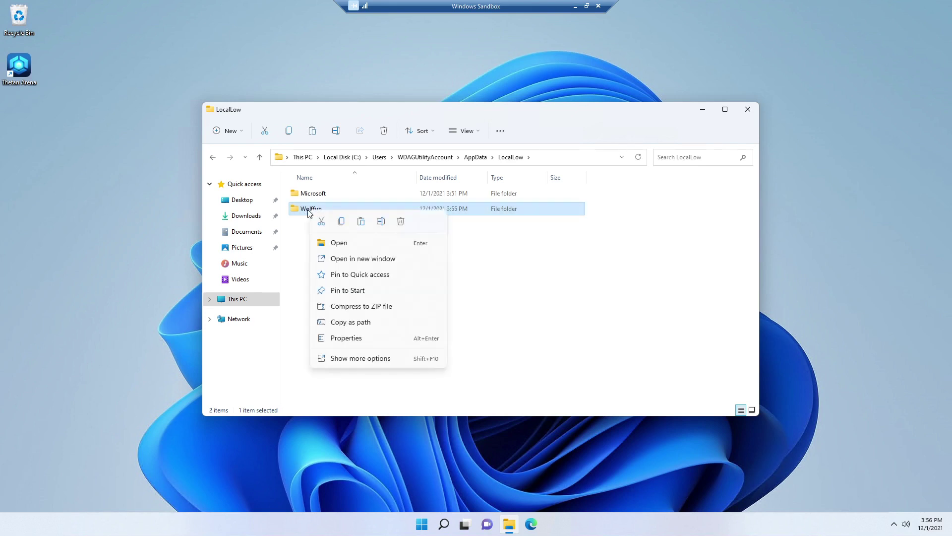
left_click(342, 221)
left_click(361, 253)
left_click(702, 110)
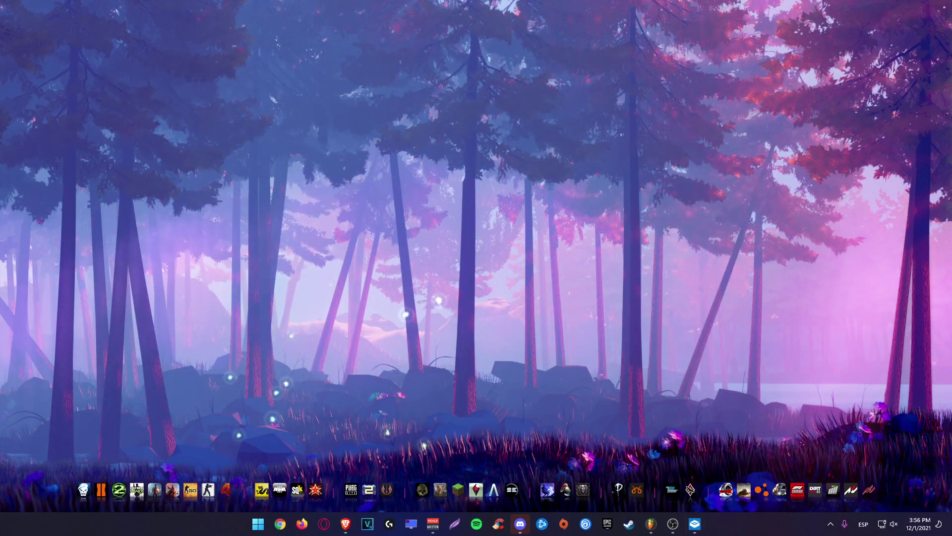
key("super")
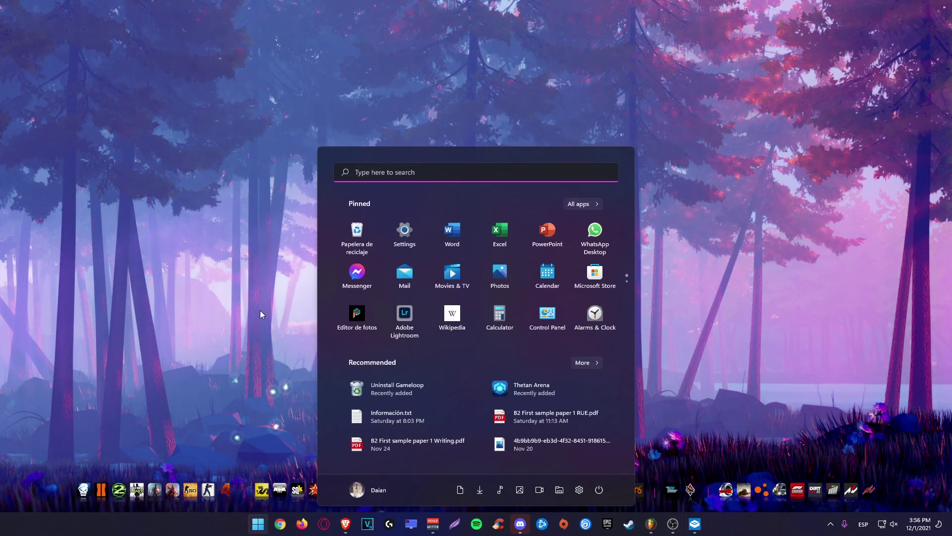
type("%appdata%")
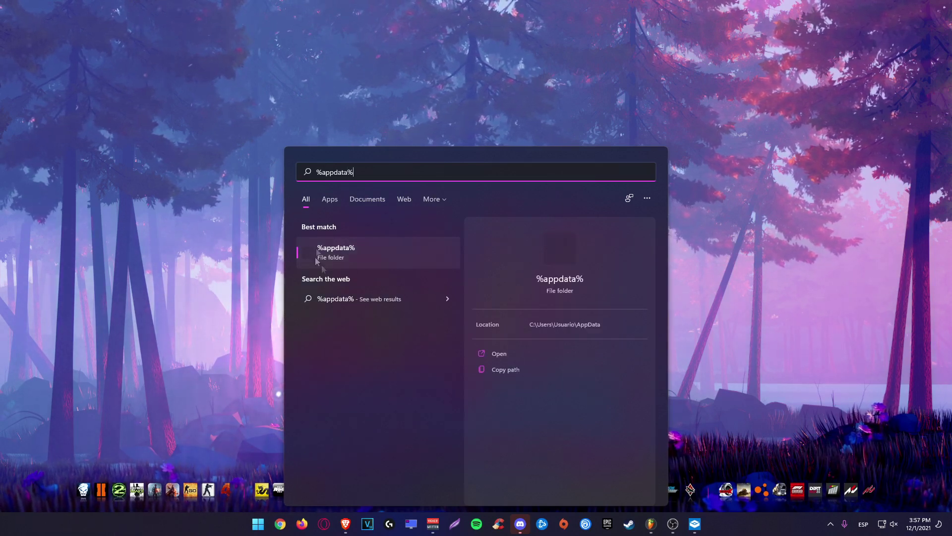
left_click(342, 257)
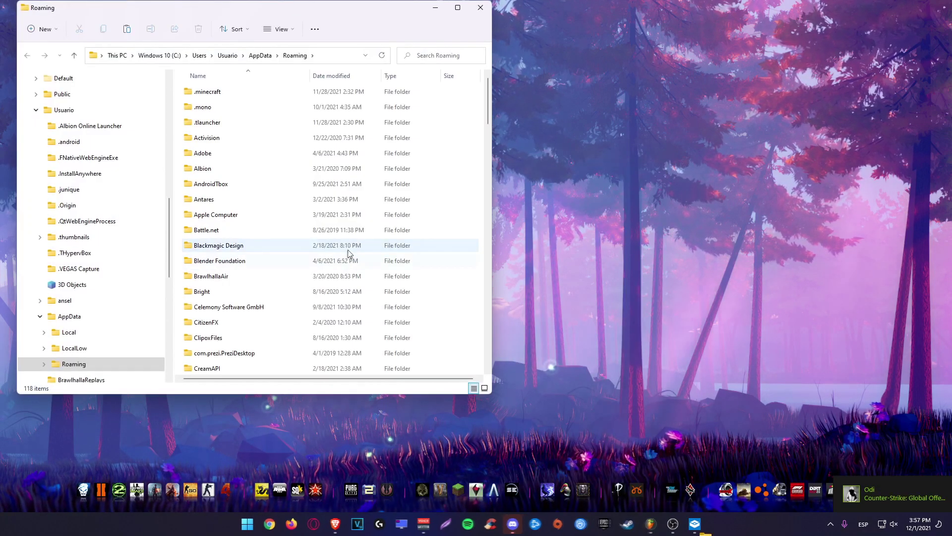
left_click_drag(297, 7, 508, 1)
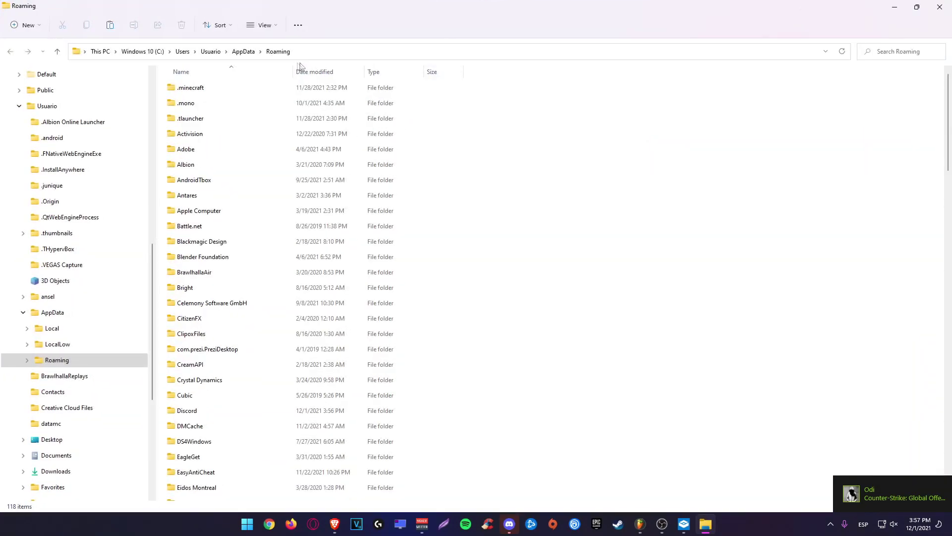
left_click(246, 51)
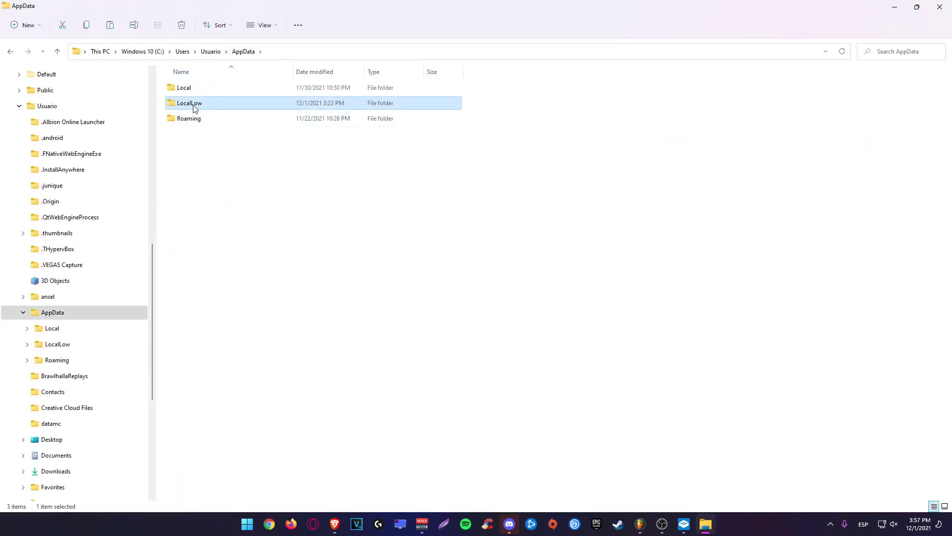
double_click(194, 103)
scroll(381, 353, "down", 6)
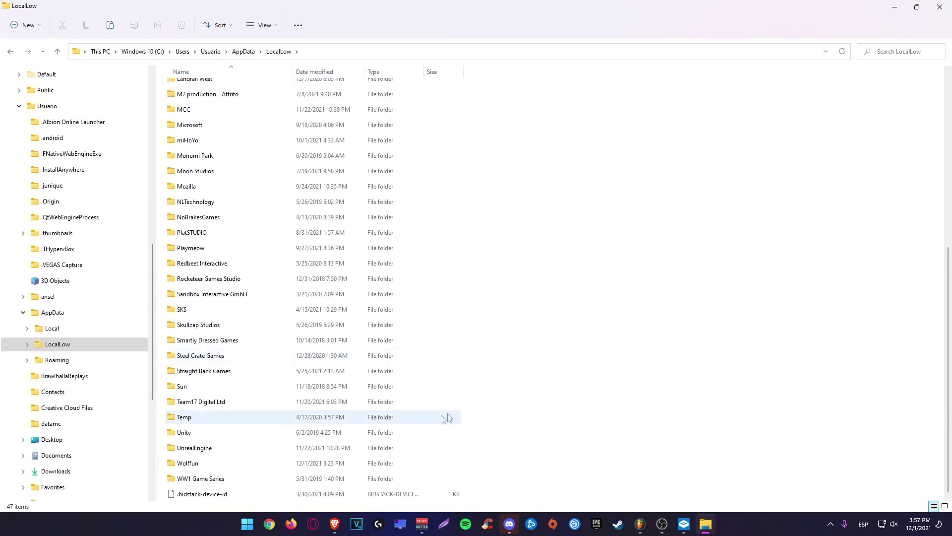
left_click(188, 465)
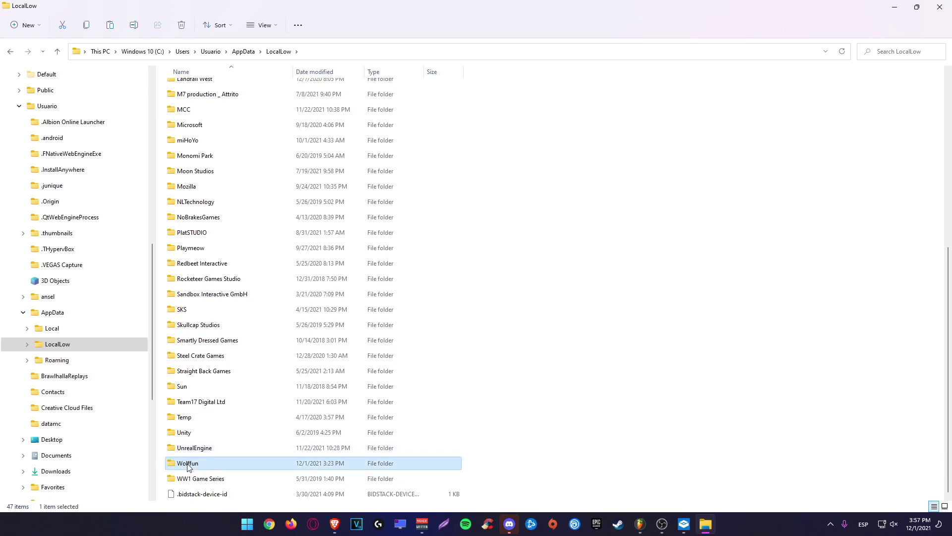
mouse_move(189, 465)
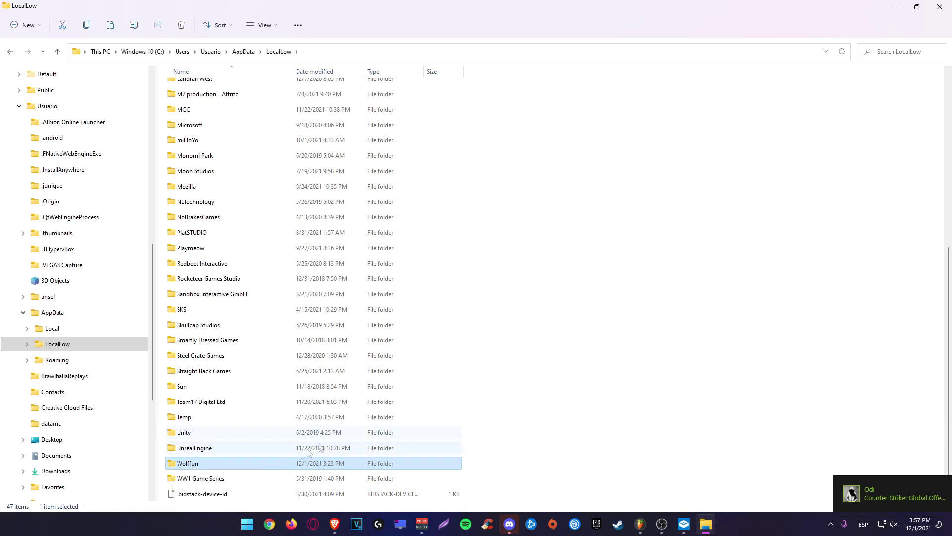
left_click(475, 426)
right_click(476, 425)
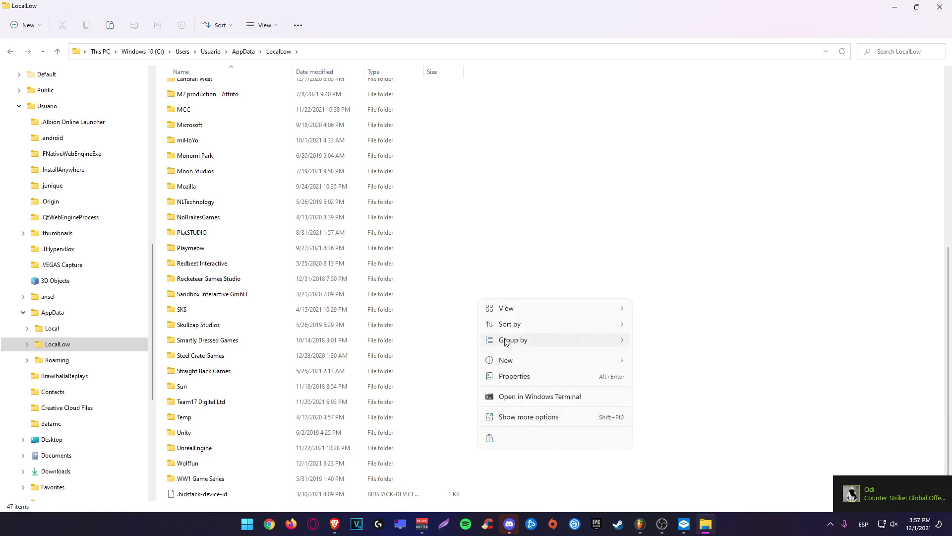
mouse_move(685, 525)
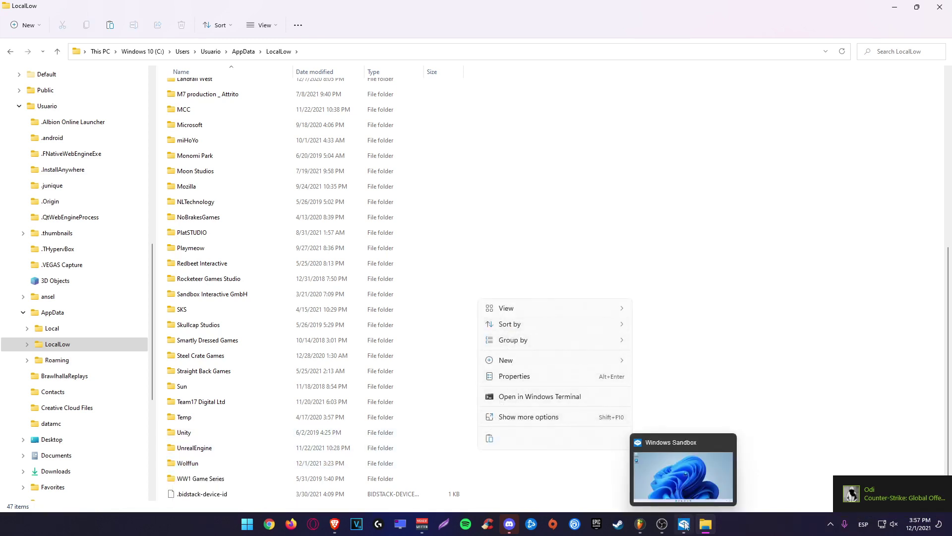
left_click(228, 463)
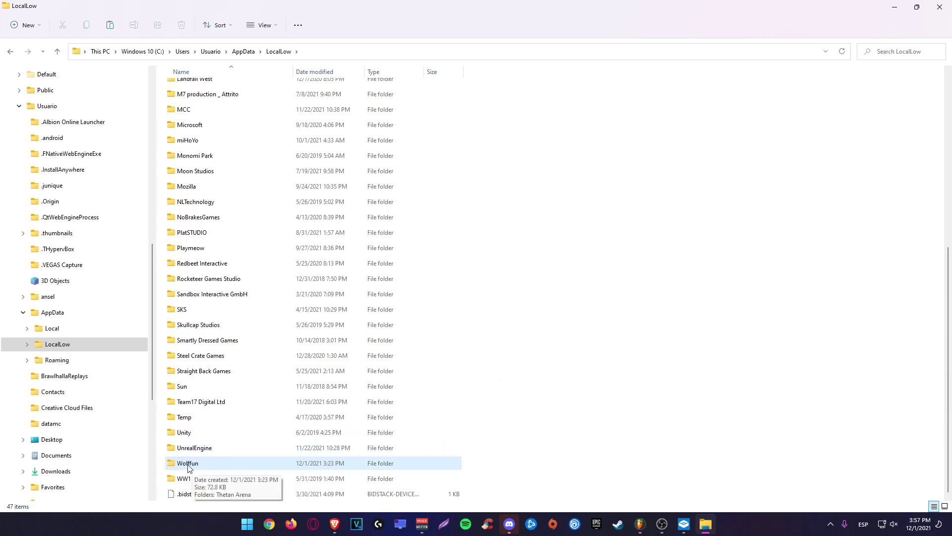
left_click(939, 6)
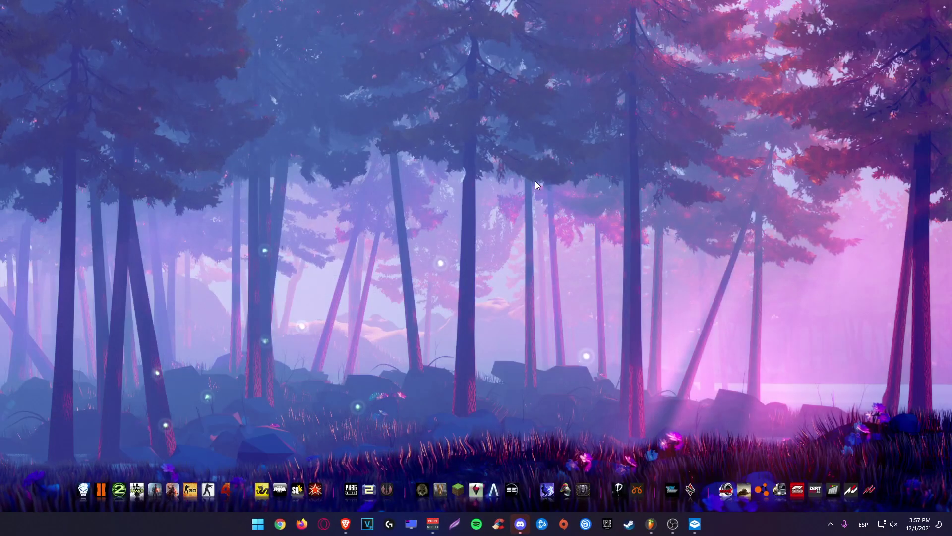